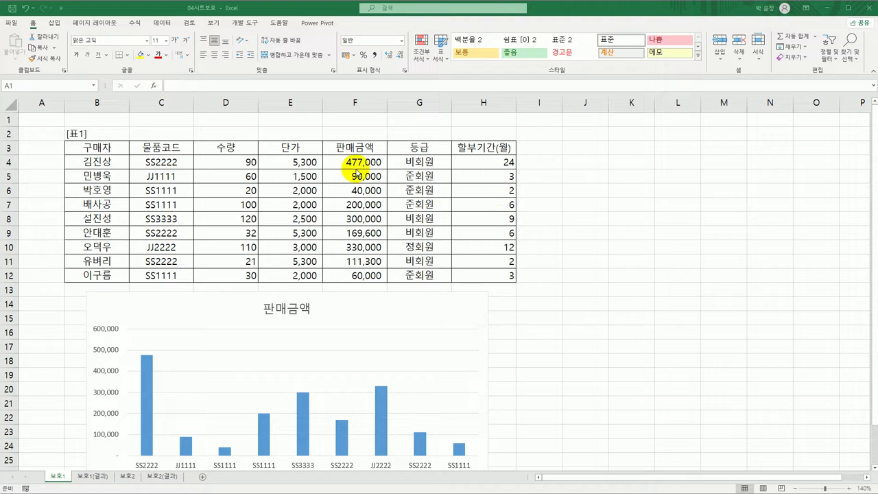
# Step: Turn on the hidden (숨김) protection option together with locked (잠금) for the 판매금액 cells F4:F12
pyautogui.moveTo(348, 162); pyautogui.dragTo(345, 274)
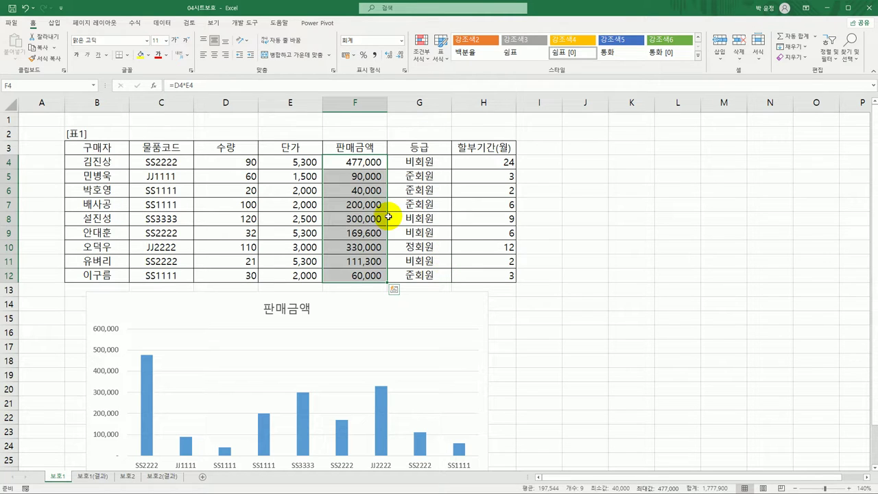
pyautogui.rightClick(359, 163)
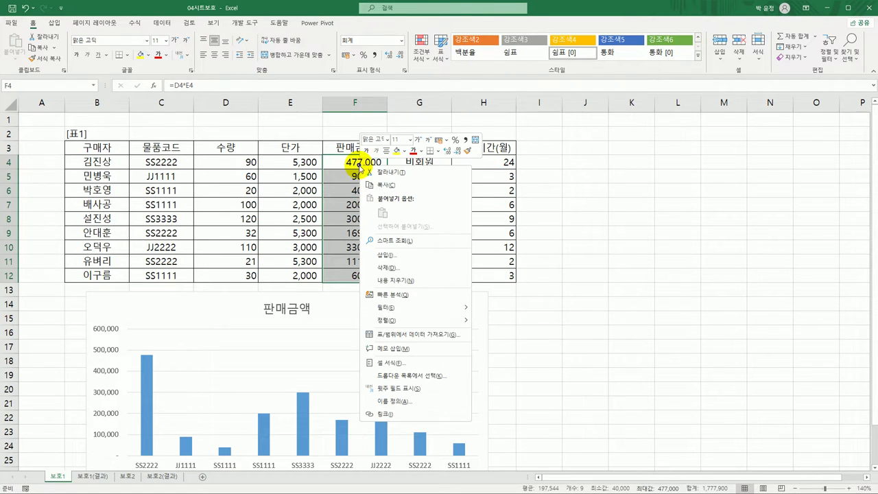
pyautogui.click(432, 368)
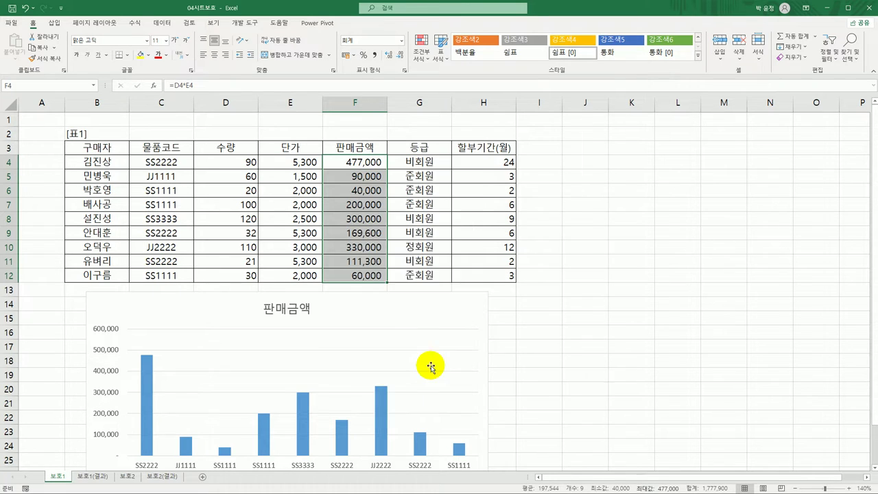
pyautogui.moveTo(432, 241); pyautogui.dragTo(517, 102)
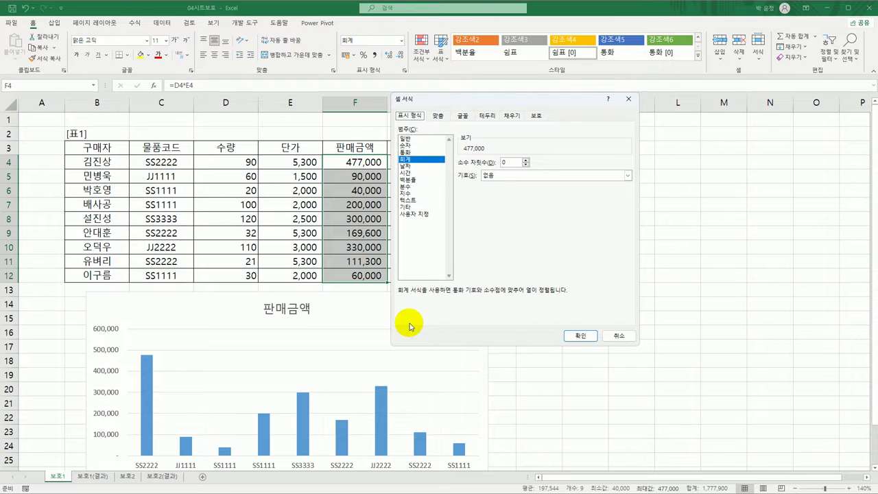
pyautogui.click(536, 115)
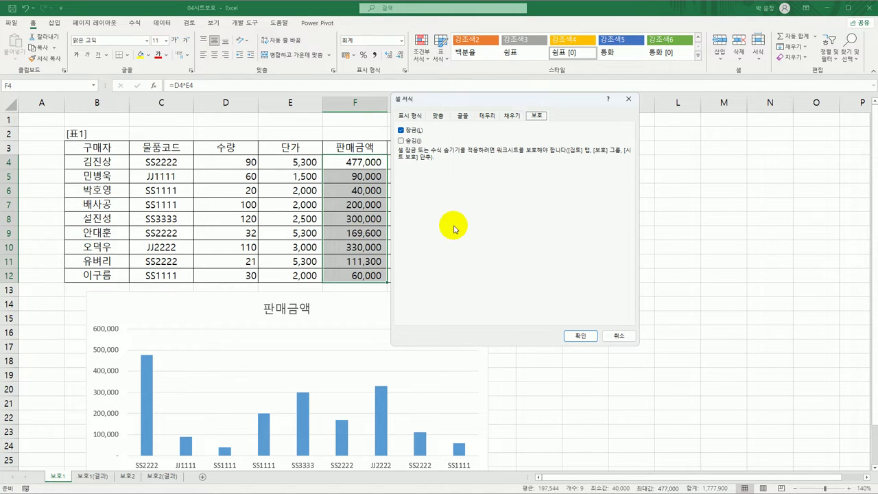
pyautogui.click(400, 142)
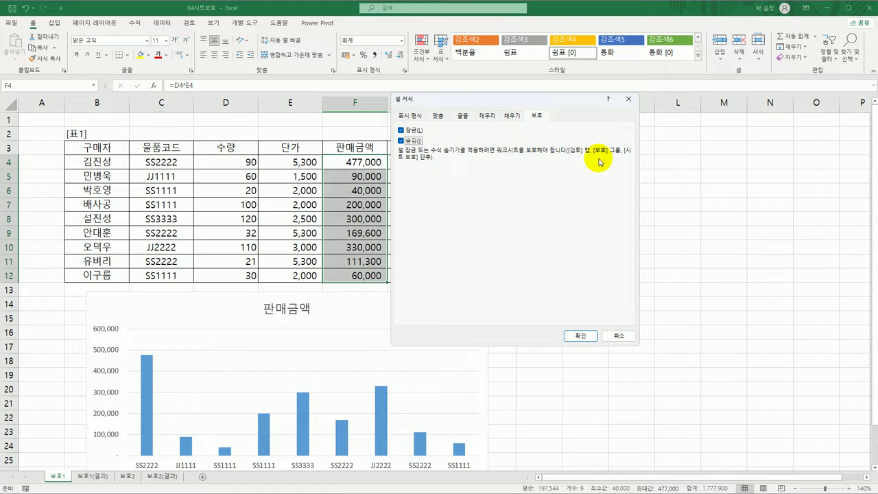
pyautogui.click(580, 335)
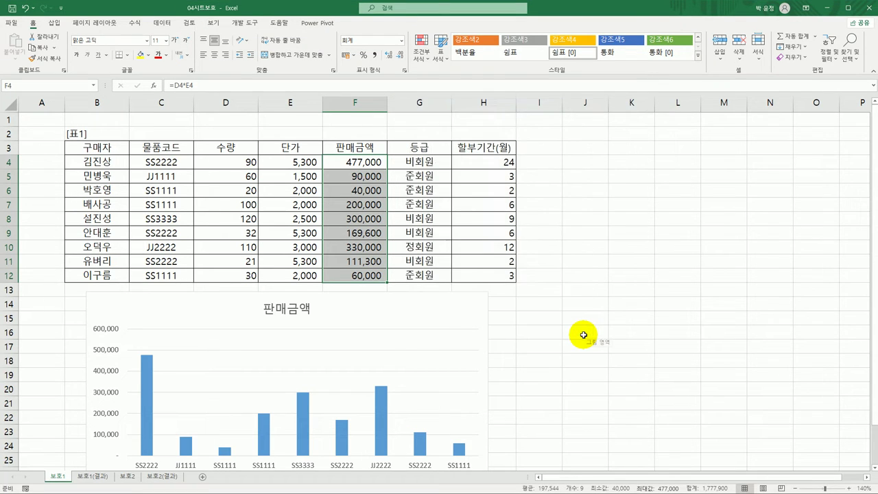
pyautogui.click(361, 277)
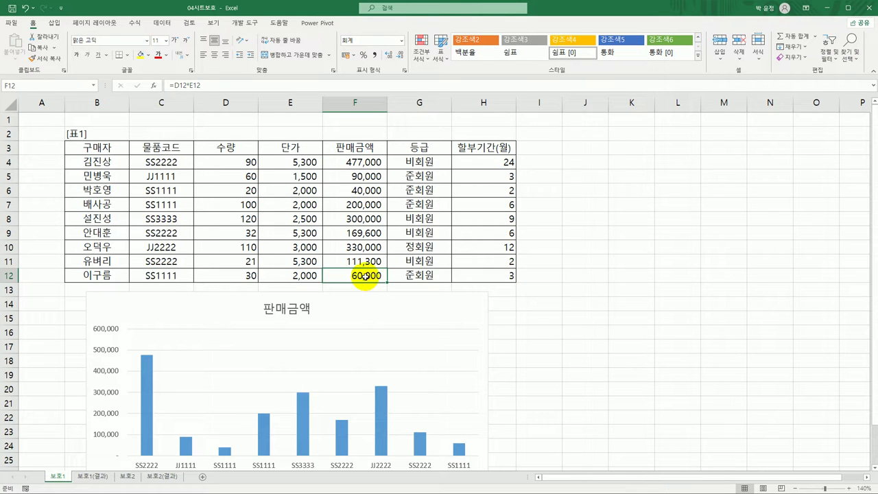
# Step: Check the lock (잠금) setting in the chart area properties of the 판매금액 chart
pyautogui.scroll(-3, 364, 271)
pyautogui.click(383, 186)
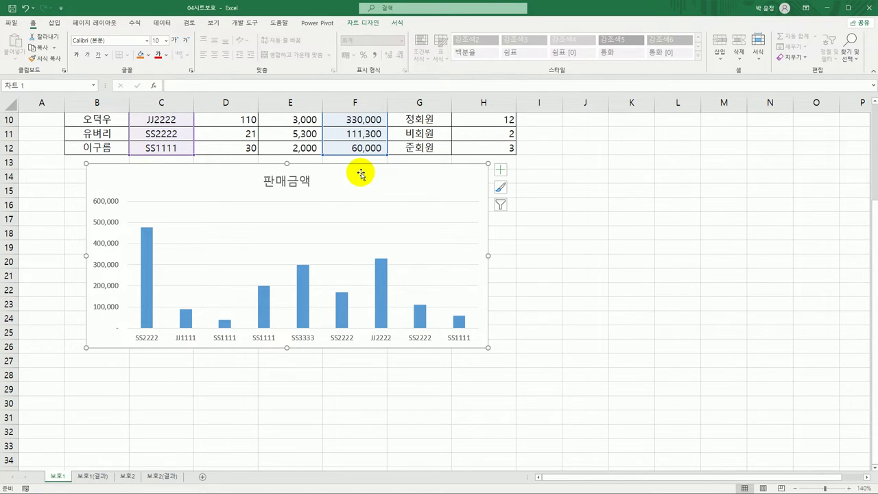
pyautogui.rightClick(361, 173)
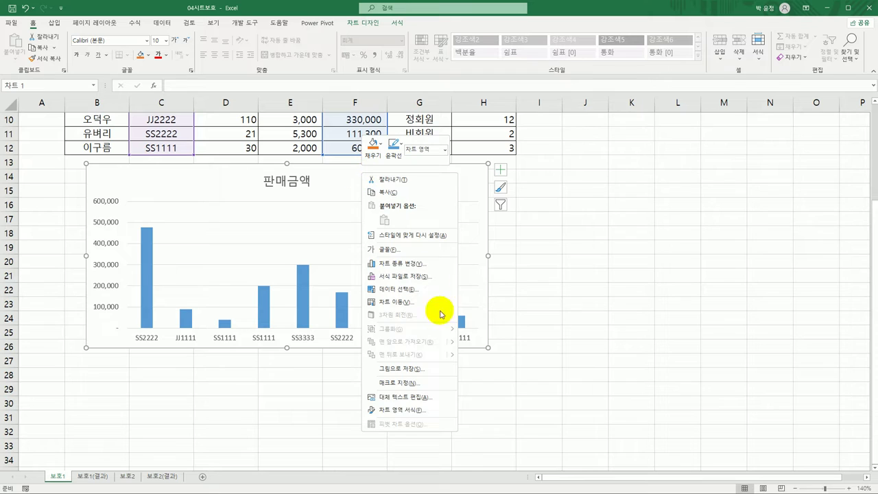
pyautogui.click(437, 410)
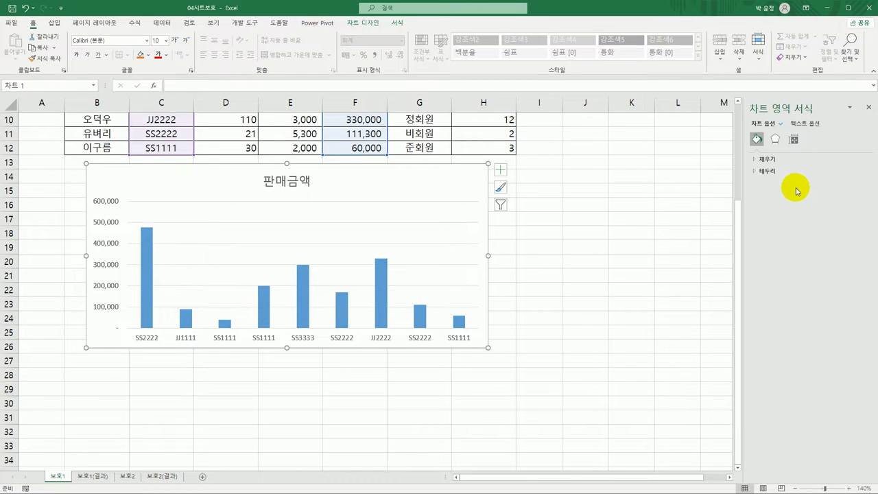
pyautogui.click(793, 141)
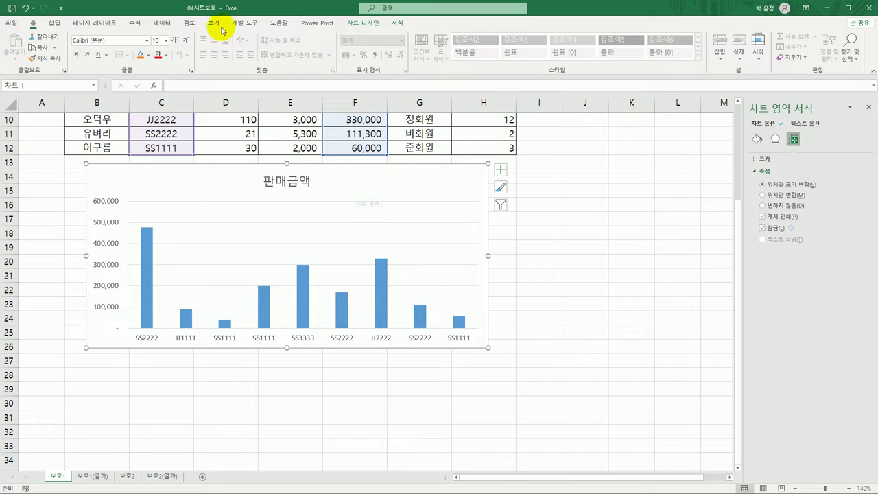
# Step: Protect the sheet without a password, allowing selection of locked and unlocked cells and sorting (정렬)
pyautogui.click(190, 23)
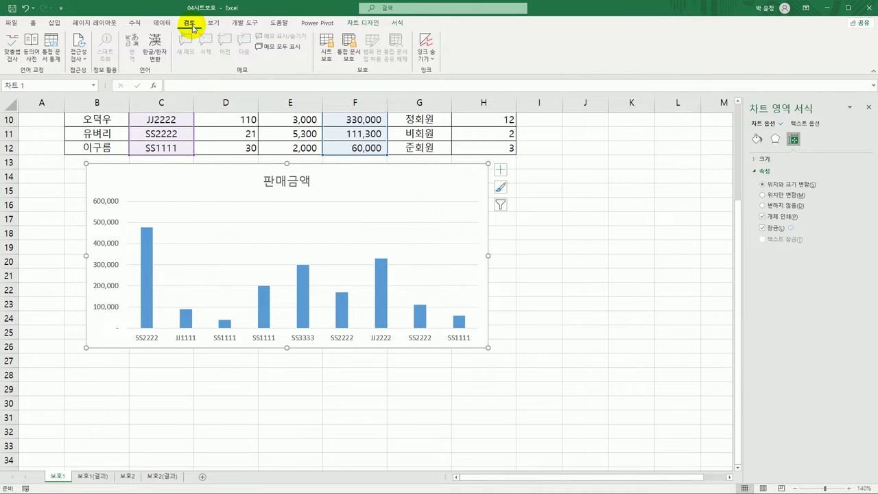
pyautogui.click(322, 60)
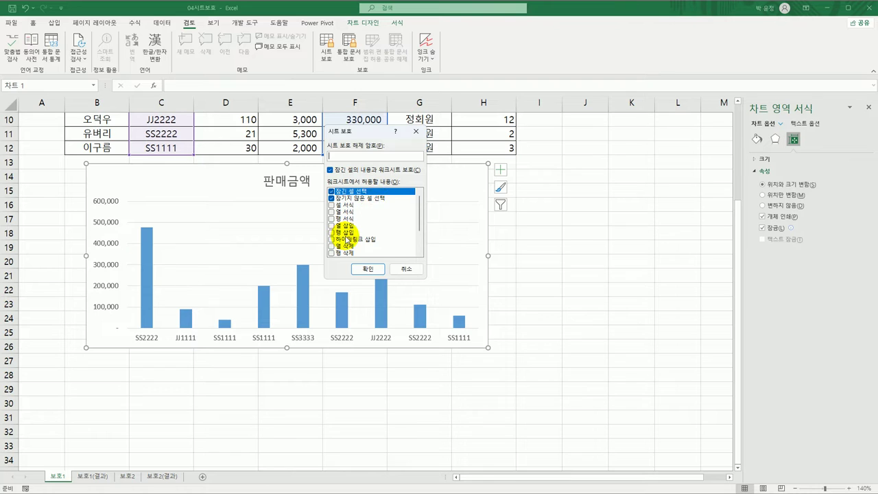
pyautogui.scroll(-3, 336, 241)
pyautogui.click(332, 226)
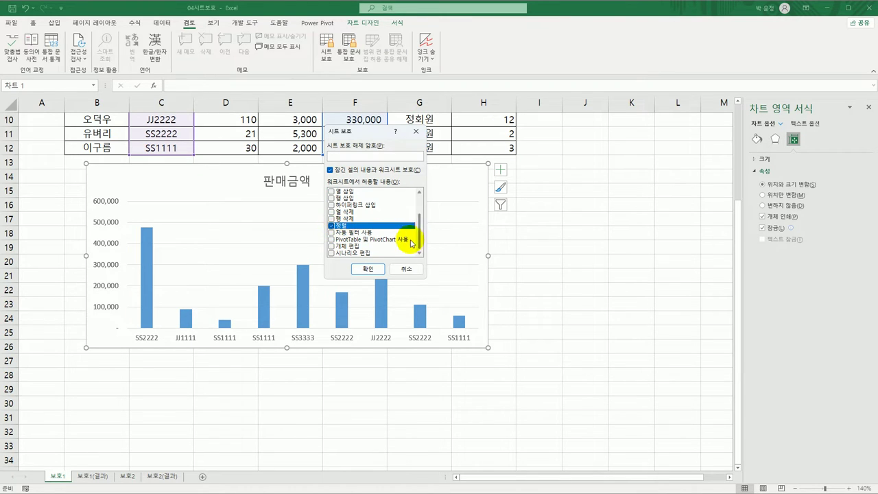
pyautogui.scroll(2, 415, 231)
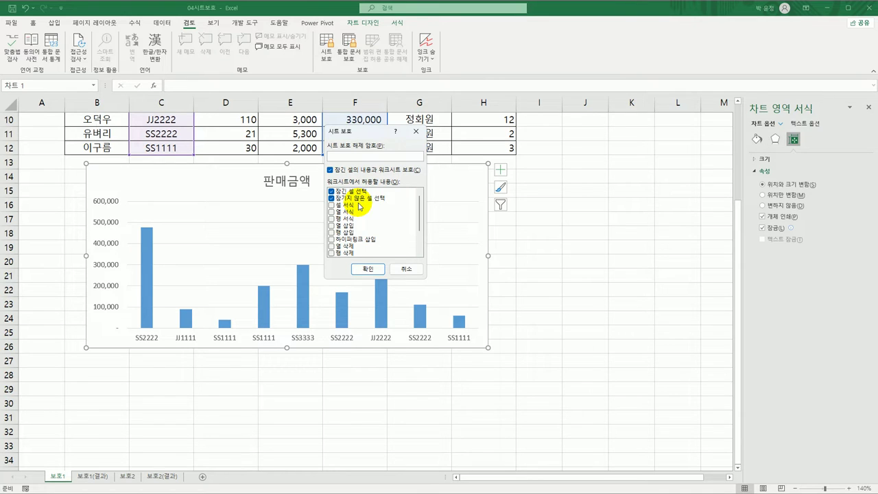
pyautogui.scroll(-2, 358, 207)
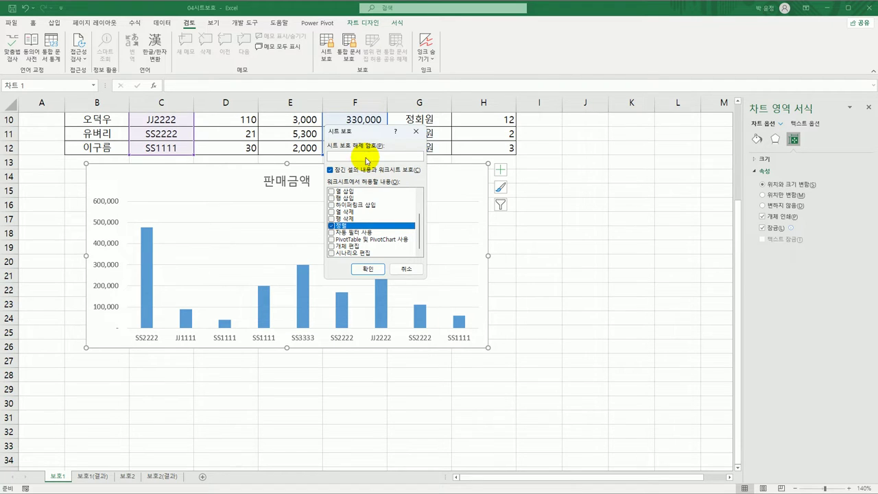
pyautogui.click(360, 269)
# Step: Check whether formulas are hidden in the 판매금액 column by comparing cell F10 with 단가 cell E11
pyautogui.scroll(3, 517, 294)
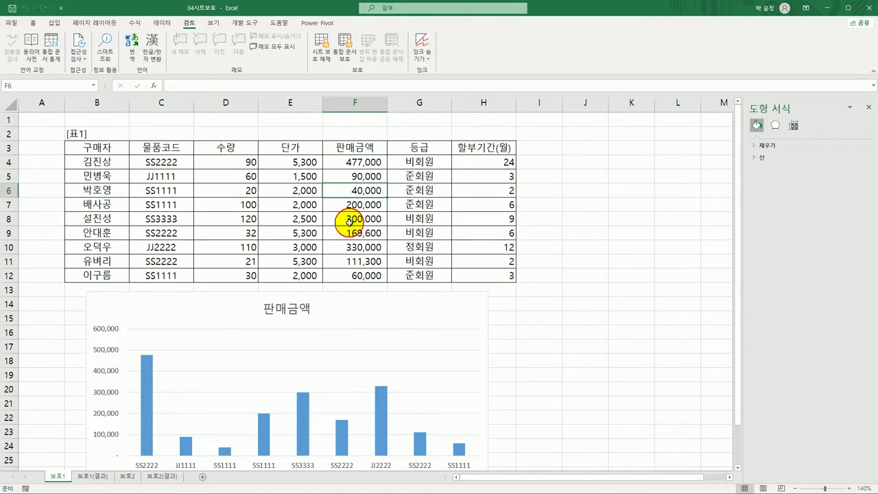
pyautogui.click(358, 247)
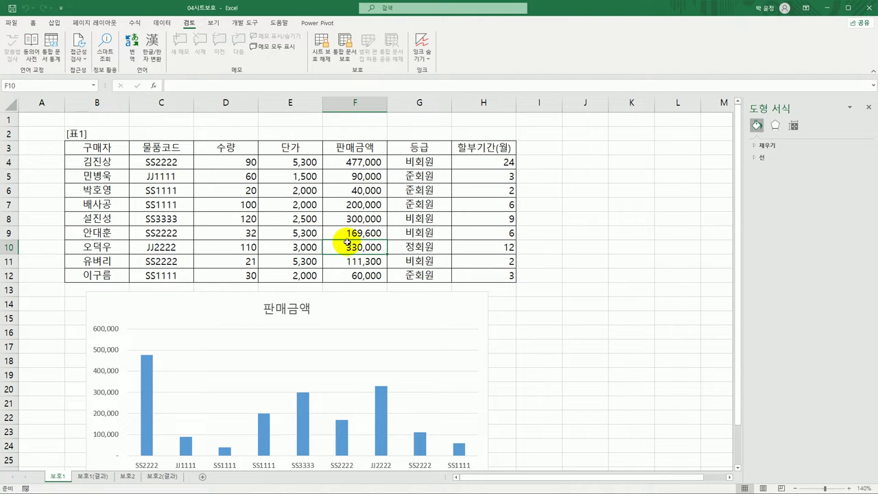
pyautogui.click(302, 260)
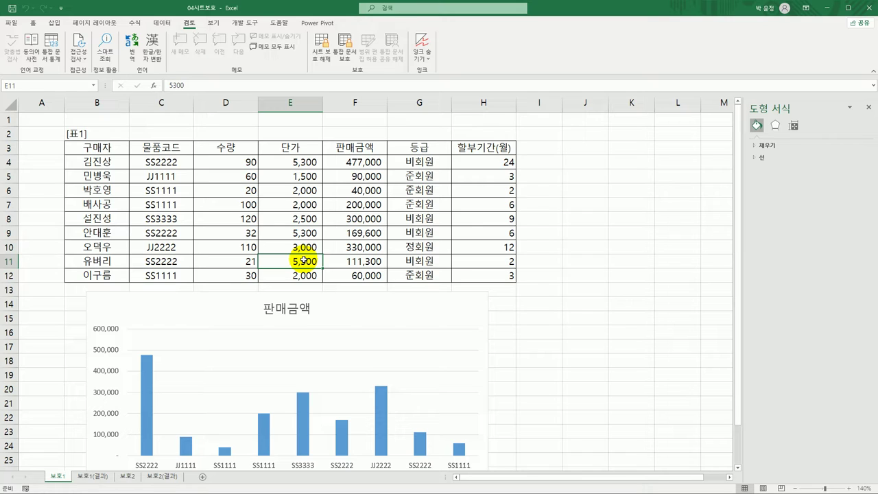
# Step: Display the 보호1 sheet in page break preview at 100% zoom
pyautogui.click(214, 24)
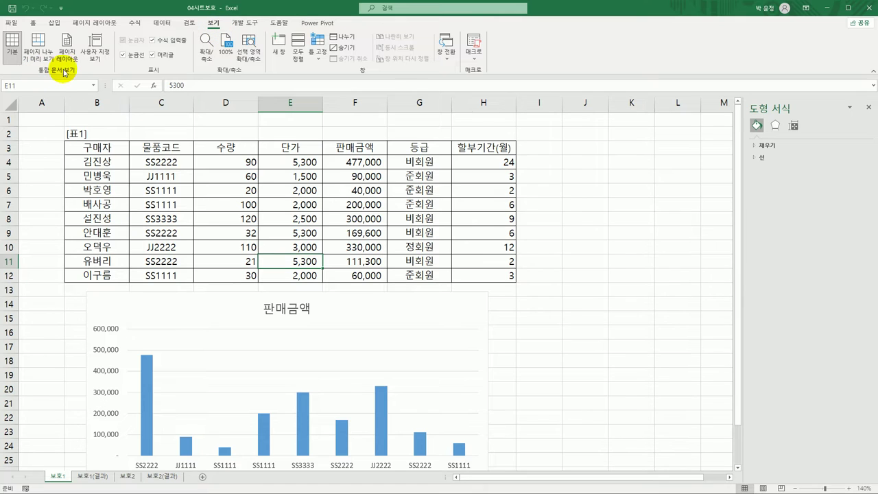
pyautogui.click(37, 55)
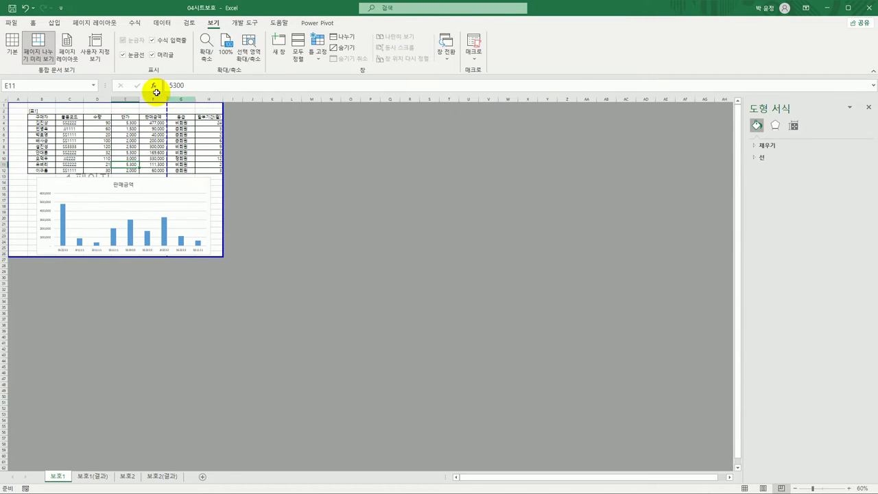
pyautogui.click(226, 56)
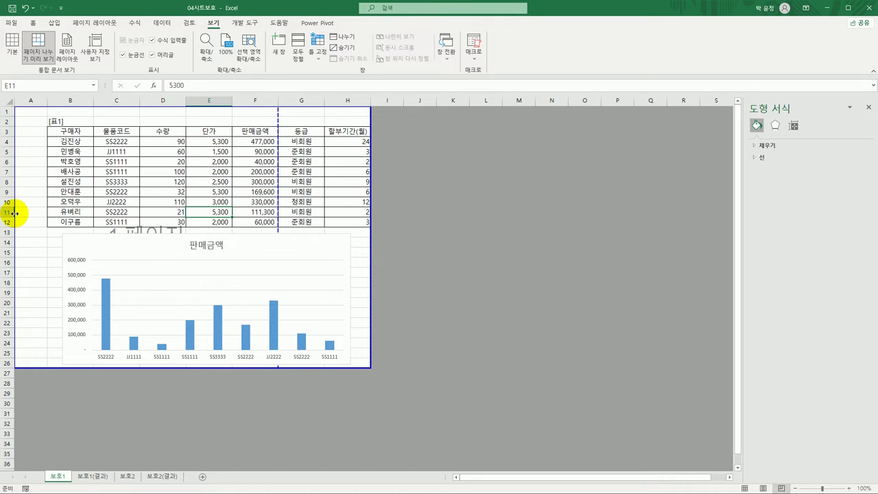
# Step: Limit the print area to B2:H26 and move the vertical page break out so everything fits on one page
pyautogui.moveTo(16, 214); pyautogui.dragTo(48, 218)
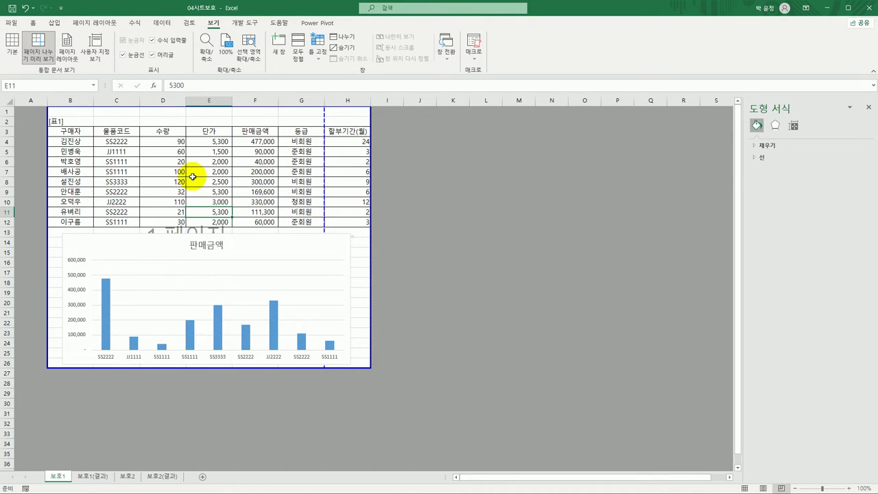
pyautogui.moveTo(183, 107); pyautogui.dragTo(180, 121)
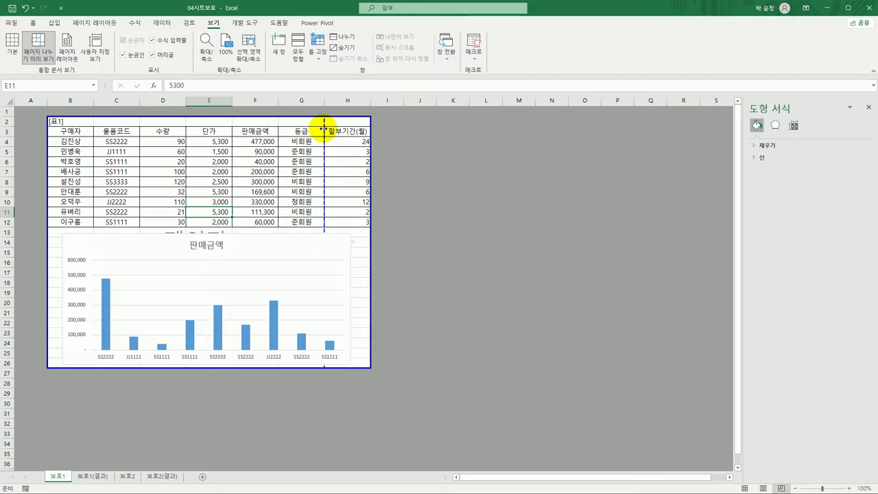
pyautogui.moveTo(324, 129); pyautogui.dragTo(375, 132)
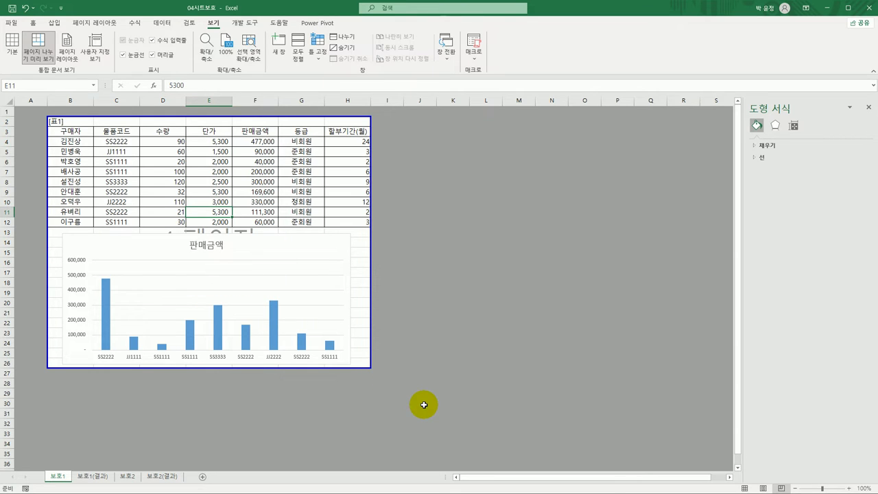
pyautogui.click(153, 413)
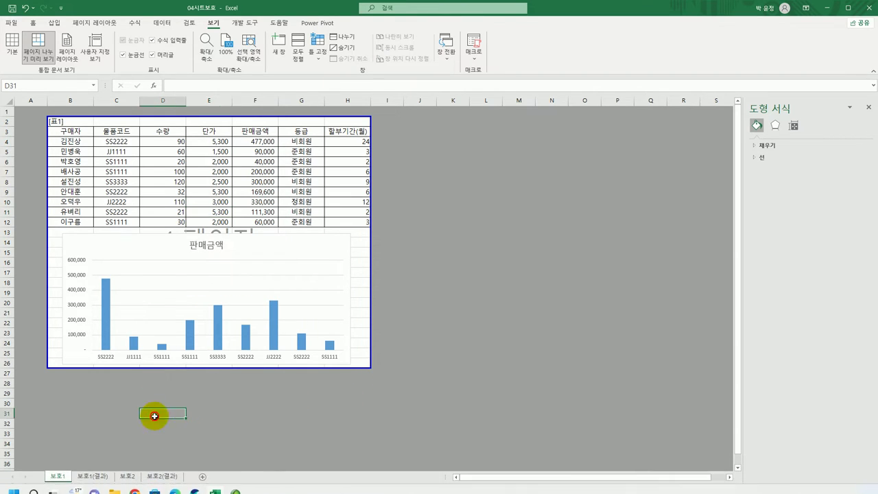
# Step: Review the 보호1(결과) sheet, and inspect the formulas in cells B10 and C10 of the 보호2 sheet
pyautogui.click(97, 477)
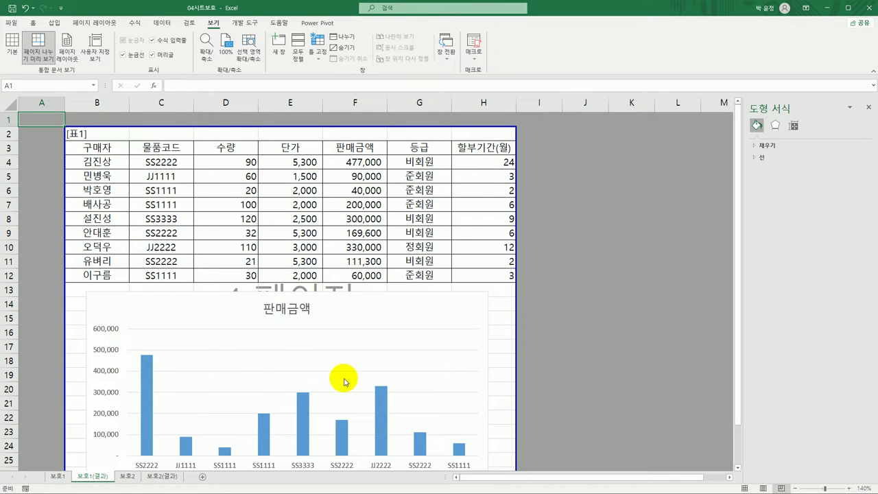
pyautogui.click(126, 476)
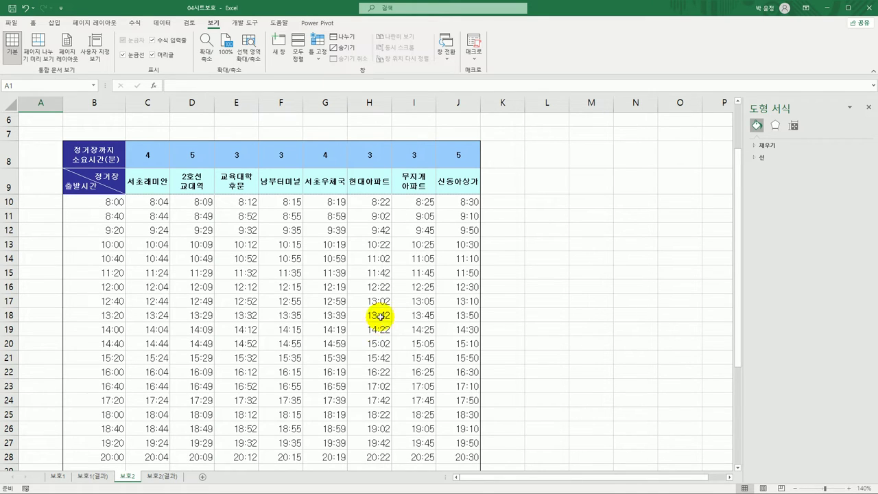
pyautogui.click(106, 202)
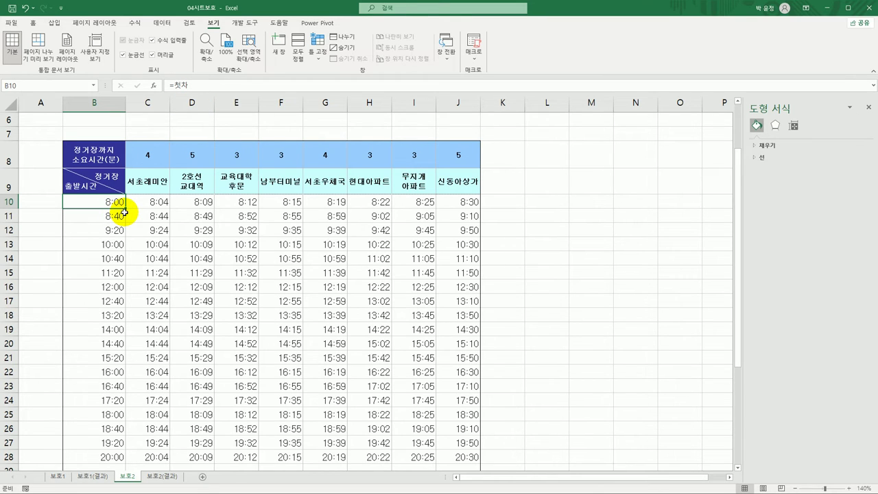
pyautogui.click(164, 201)
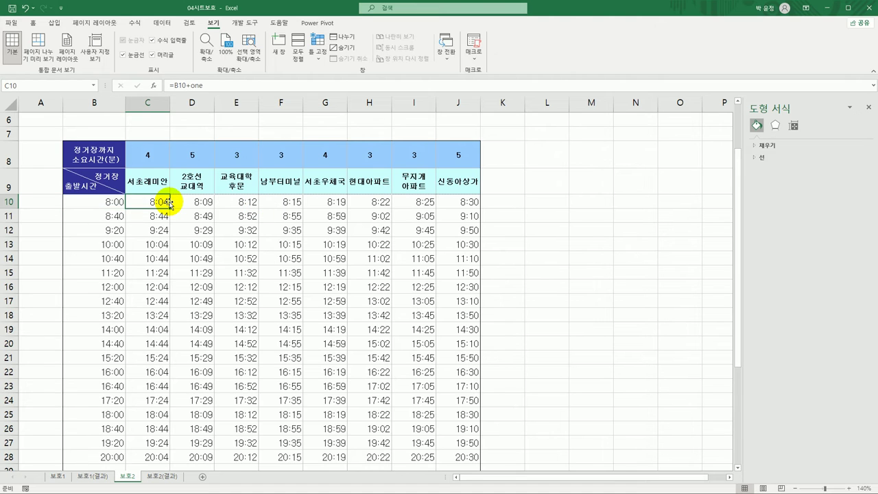
# Step: Turn on the hidden (숨김) protection attribute for the timetable cells B10:J41 on the 보호2 sheet
pyautogui.moveTo(113, 200); pyautogui.dragTo(447, 473)
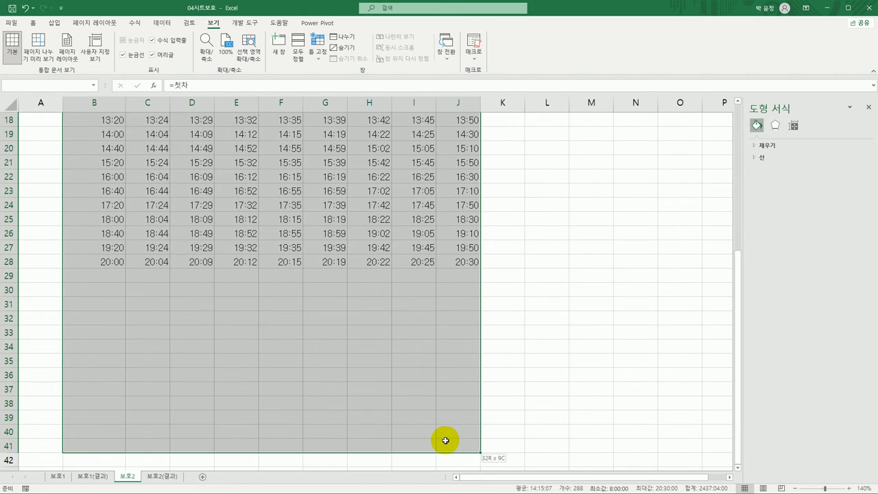
pyautogui.scroll(6, 447, 411)
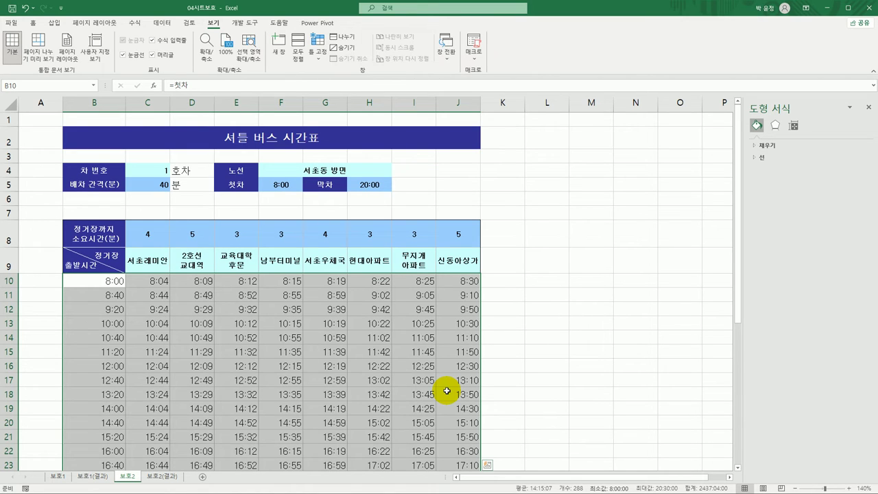
pyautogui.rightClick(316, 285)
pyautogui.click(360, 229)
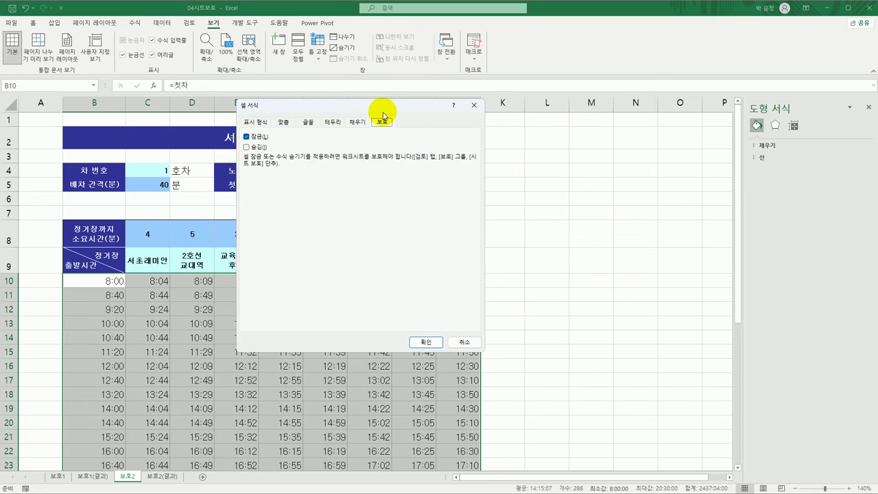
pyautogui.moveTo(385, 111); pyautogui.dragTo(443, 111)
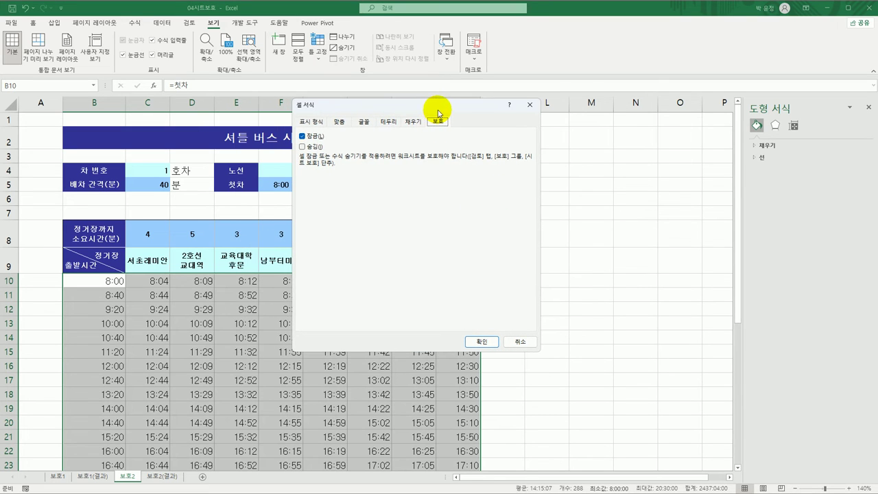
pyautogui.click(315, 148)
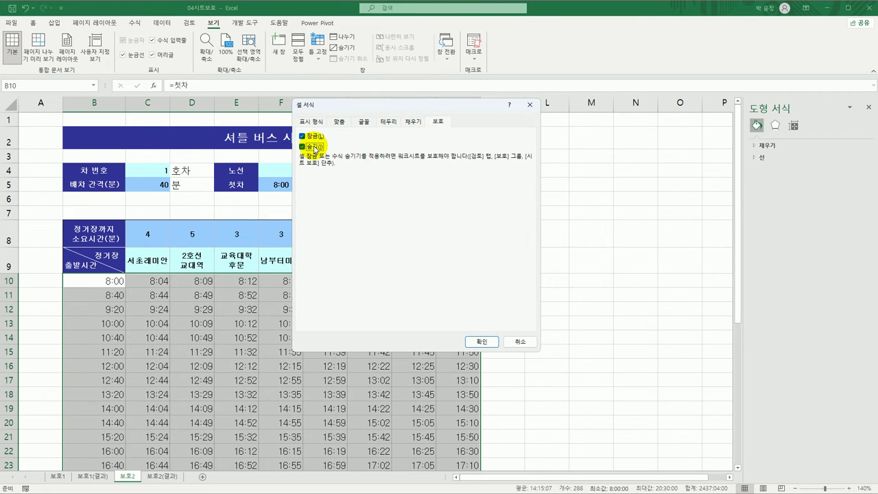
pyautogui.click(482, 341)
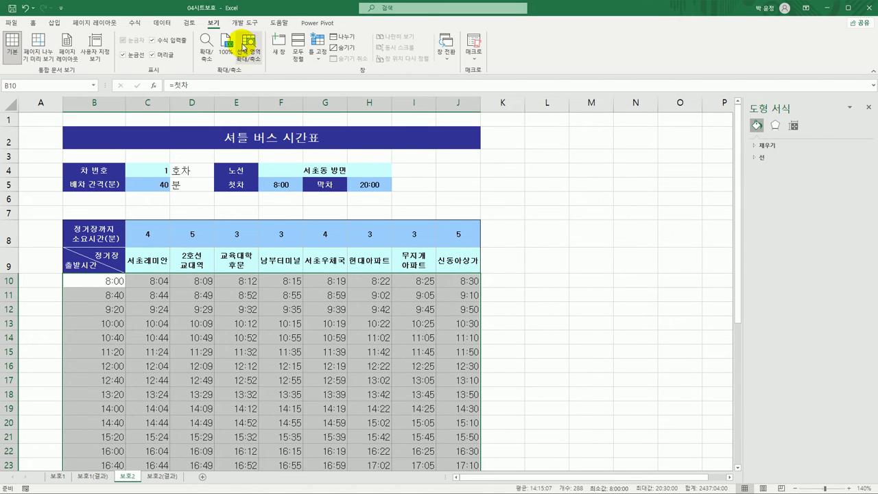
# Step: Protect the 보호2 sheet without a password, allowing selection of locked and unlocked cells, and check formula hiding in cell G12
pyautogui.click(192, 23)
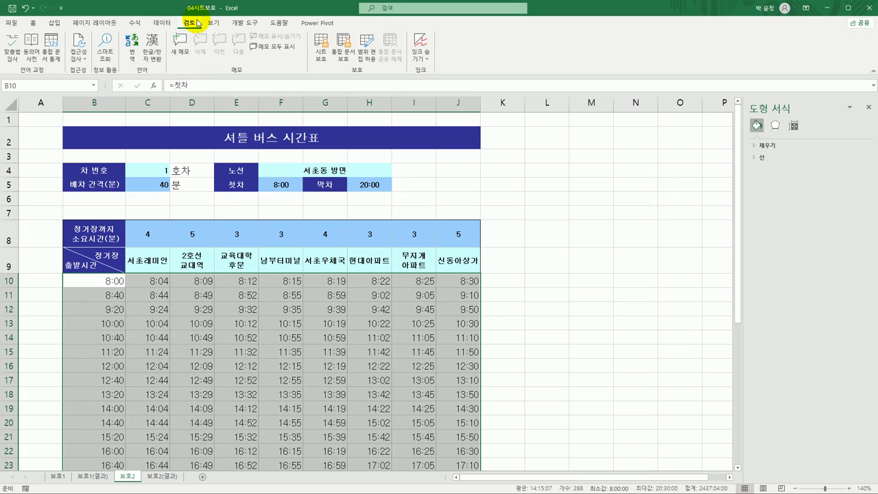
pyautogui.click(323, 52)
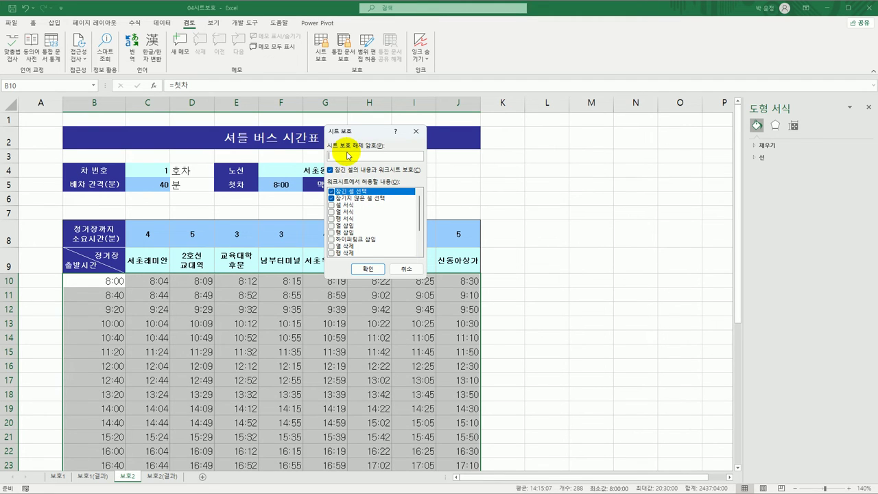
pyautogui.click(369, 268)
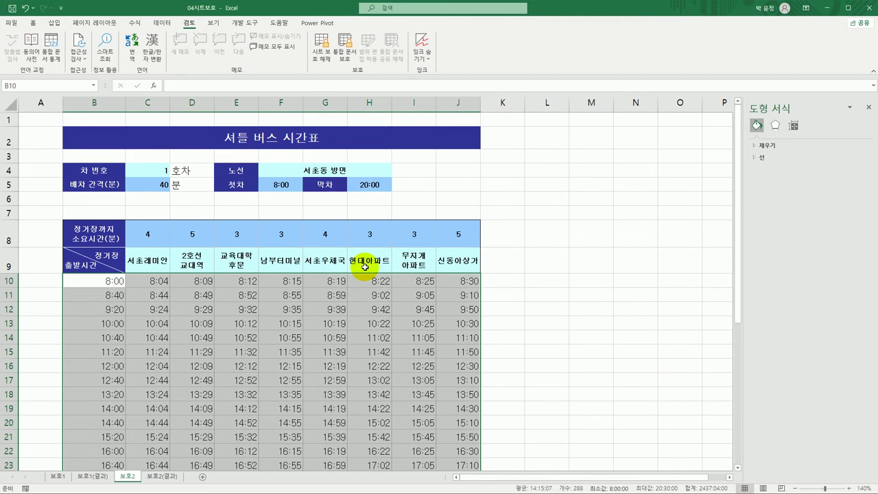
pyautogui.click(309, 312)
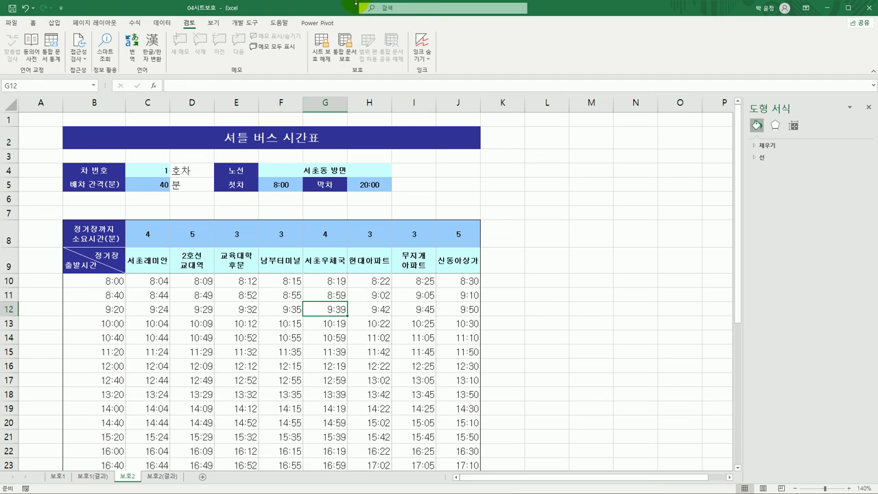
# Step: Display the 보호2 sheet in page break preview, limit the print area to B2:J41 and move the vertical page break out to fit one page
pyautogui.click(216, 23)
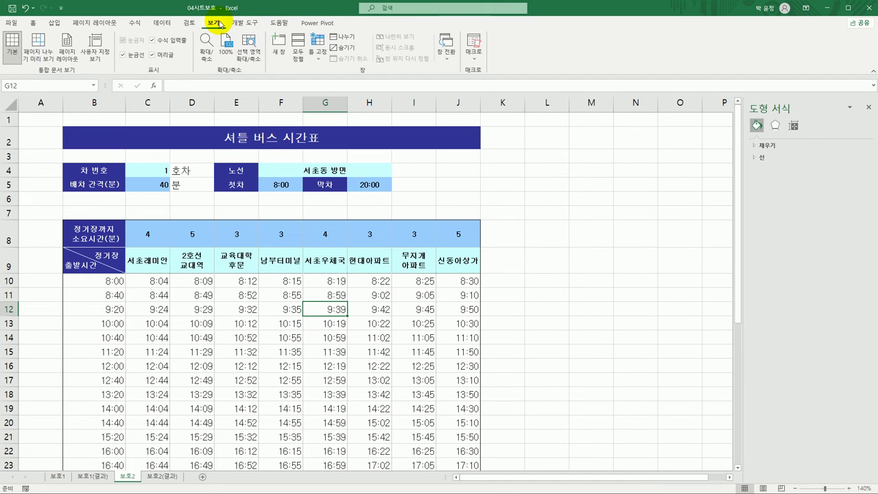
pyautogui.click(39, 55)
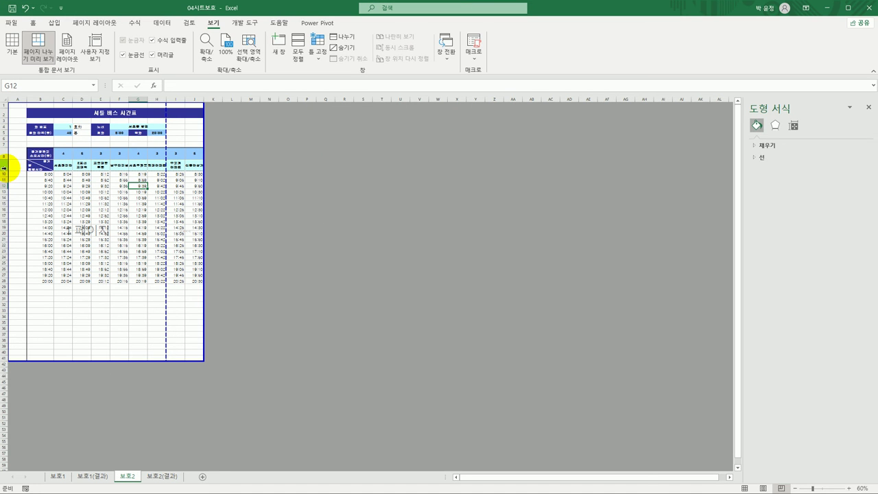
pyautogui.moveTo(9, 168); pyautogui.dragTo(24, 168)
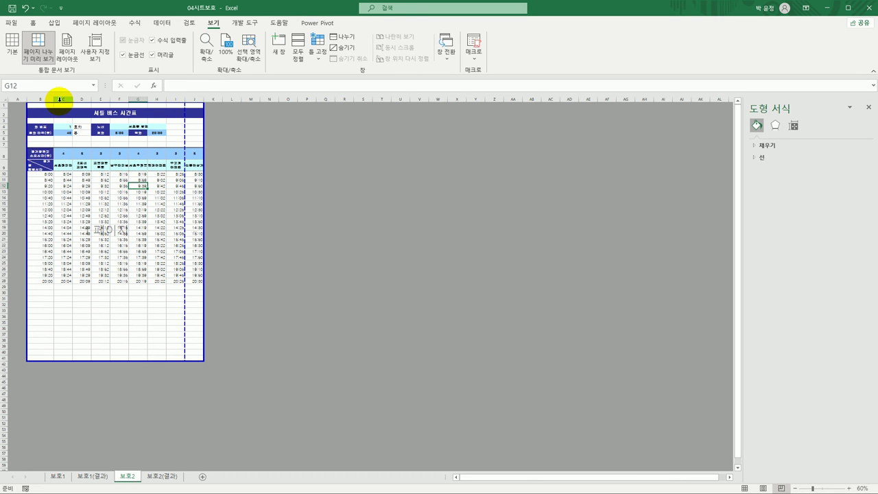
pyautogui.moveTo(59, 102); pyautogui.dragTo(59, 108)
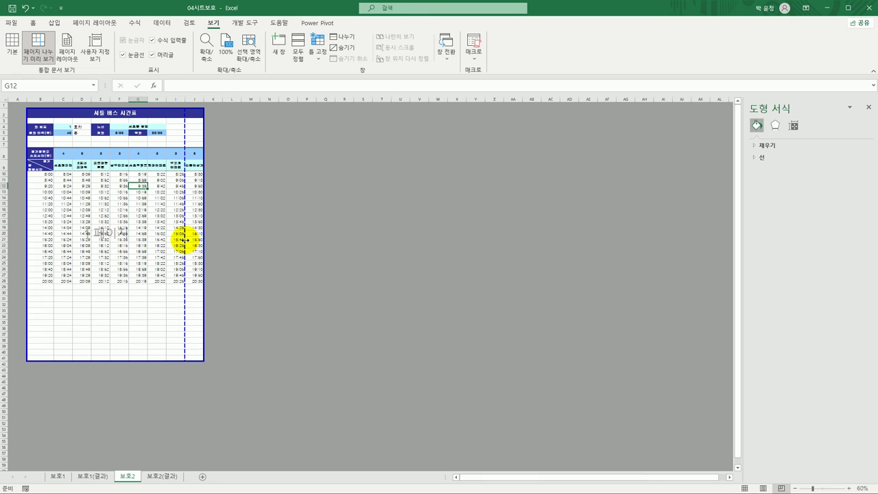
pyautogui.moveTo(186, 240); pyautogui.dragTo(210, 242)
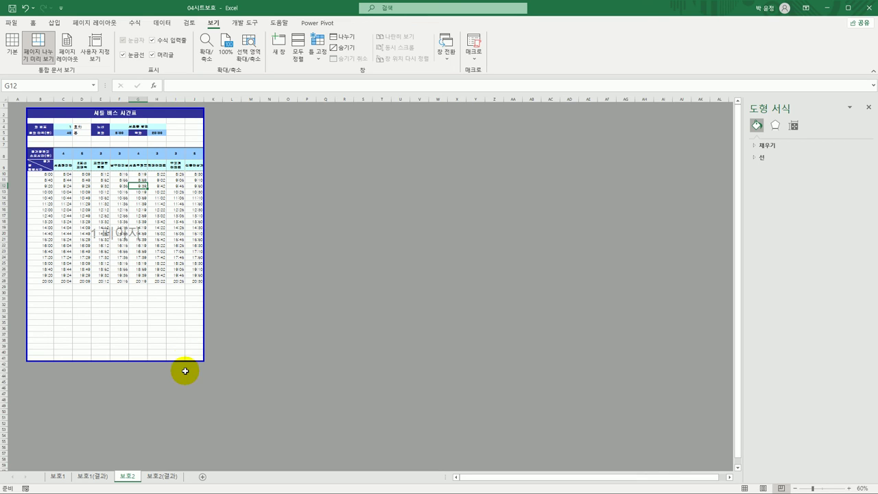
# Step: Compare the page layout of the 보호2(결과) sheet with the 보호2 sheet
pyautogui.click(164, 476)
pyautogui.scroll(2, 206, 325)
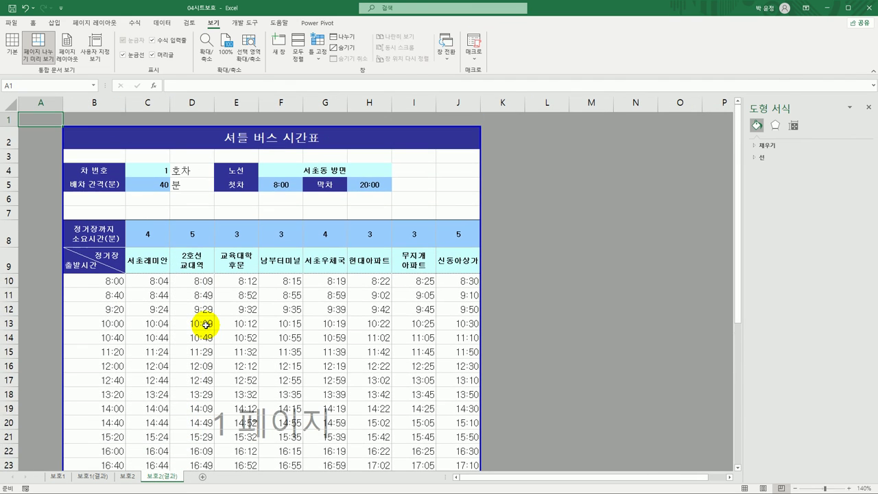
pyautogui.click(127, 475)
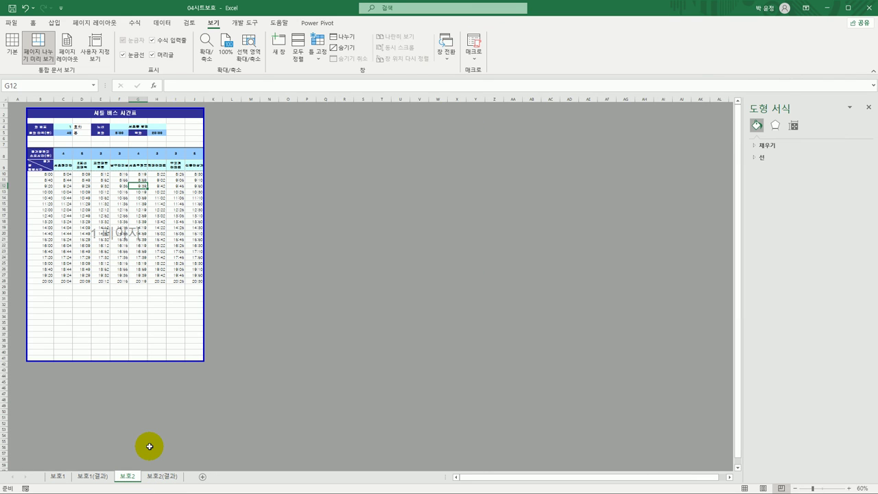